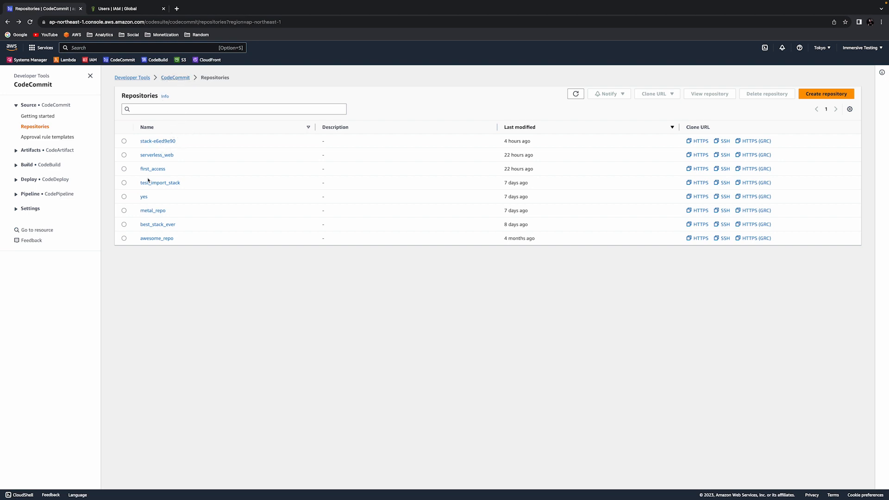
Step: Look at the stack-e6ed9e90 repository, then return to the IAM Users list
{"action": "left_click", "coordinate": [150, 142]}
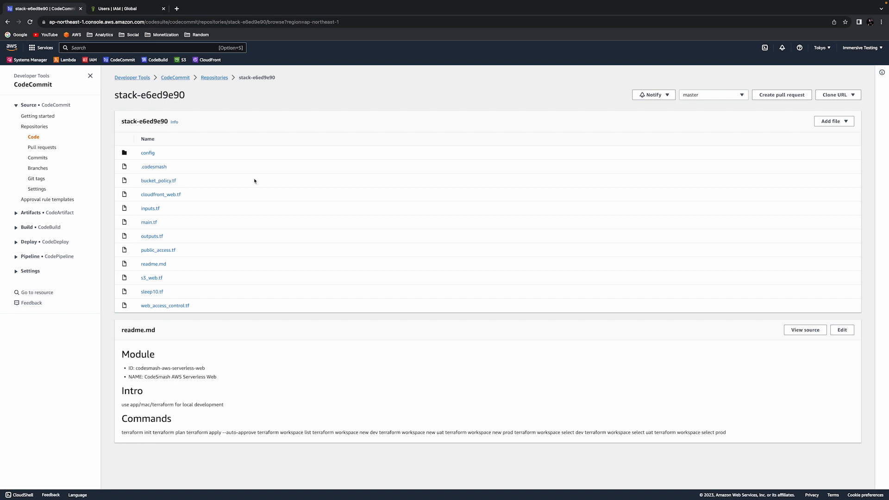
{"action": "left_click", "coordinate": [7, 22]}
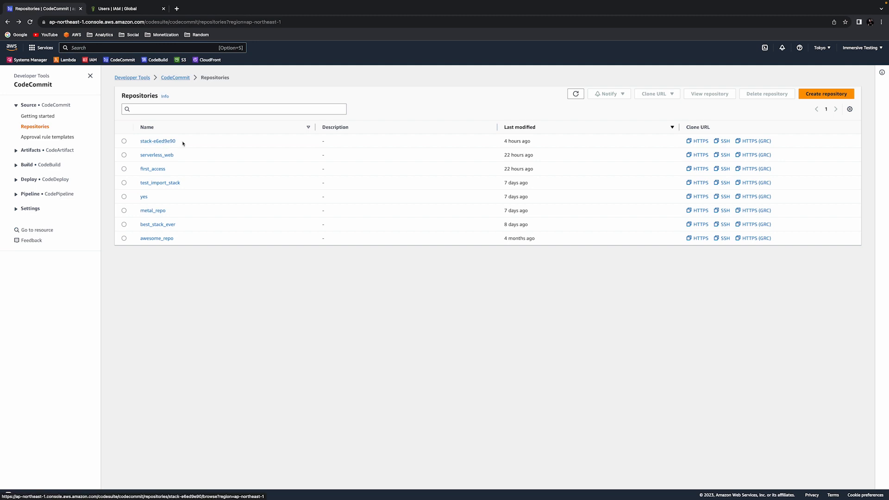
{"action": "left_click", "coordinate": [134, 10]}
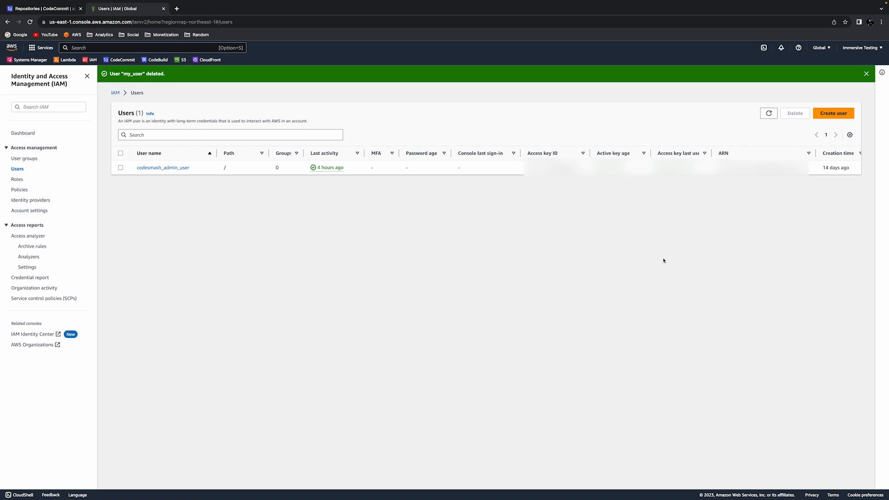
Step: Create IAM user my_user with the AWSCodeCommitFullAccess policy attached directly
{"action": "left_click", "coordinate": [833, 114]}
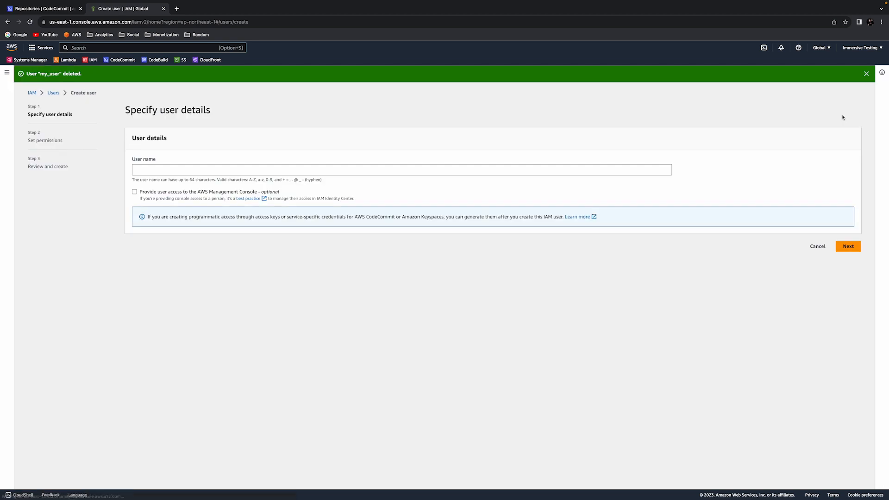
{"action": "left_click", "coordinate": [316, 169]}
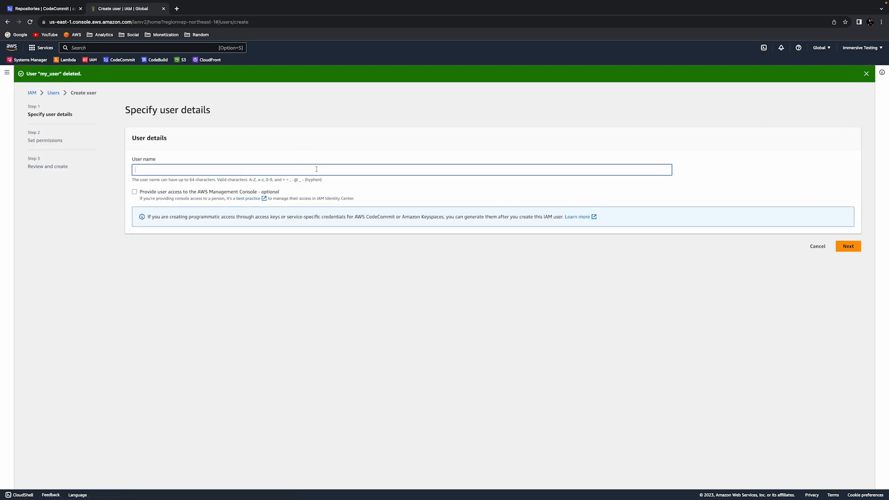
{"action": "type", "text": "my_user"}
{"action": "left_click", "coordinate": [848, 247]}
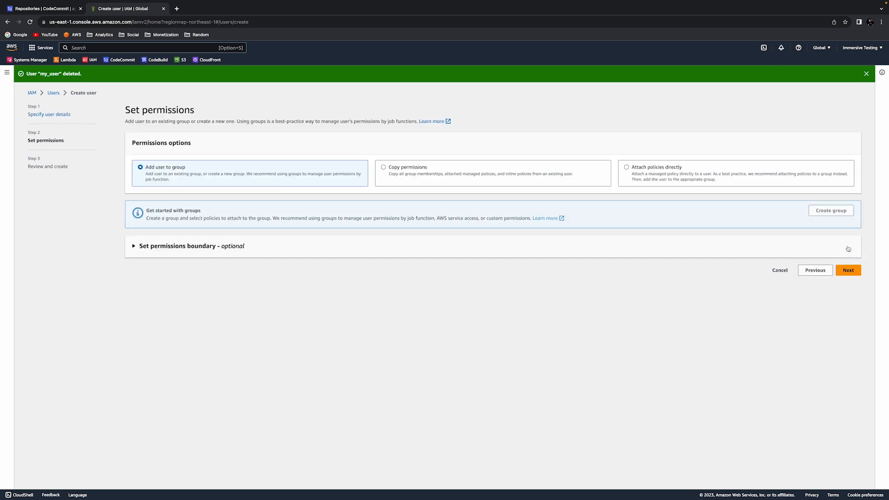
{"action": "left_click", "coordinate": [653, 179]}
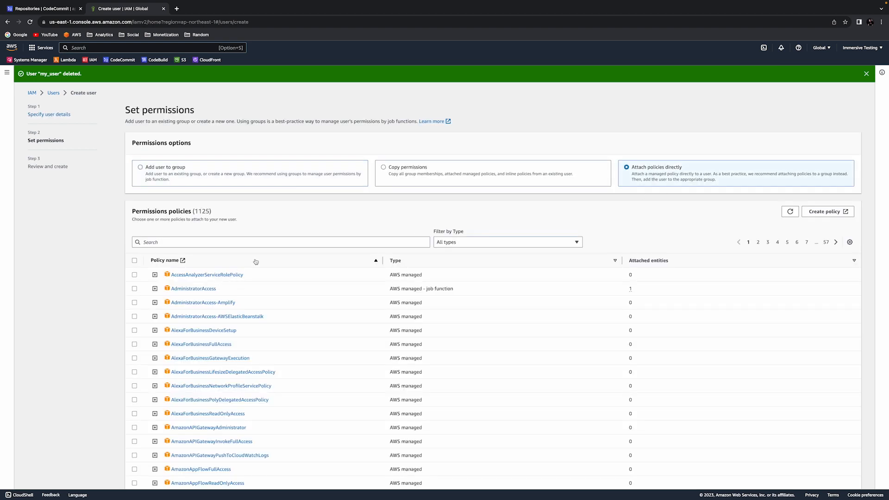
{"action": "left_click", "coordinate": [259, 242]}
{"action": "type", "text": "code"}
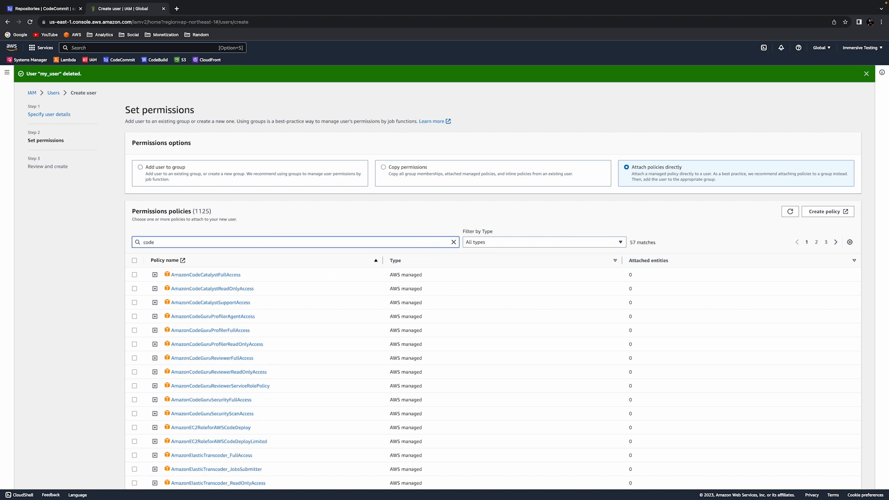
{"action": "type", "text": "commi"}
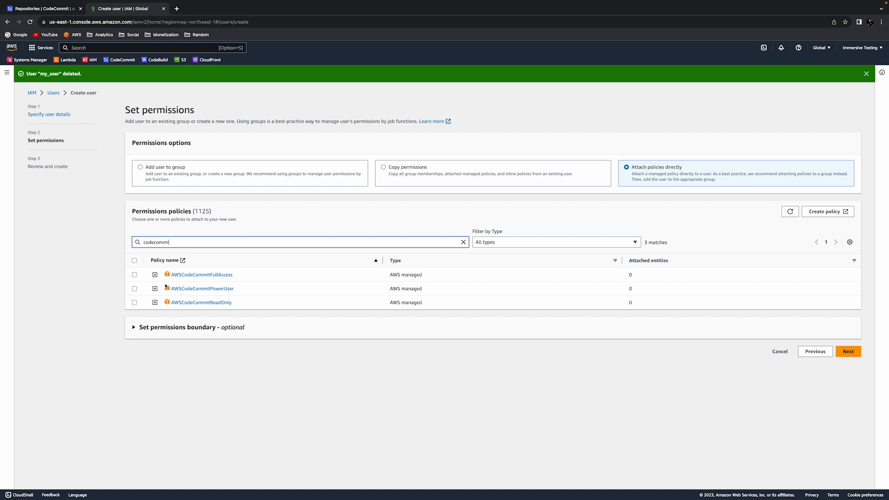
{"action": "left_click", "coordinate": [134, 275]}
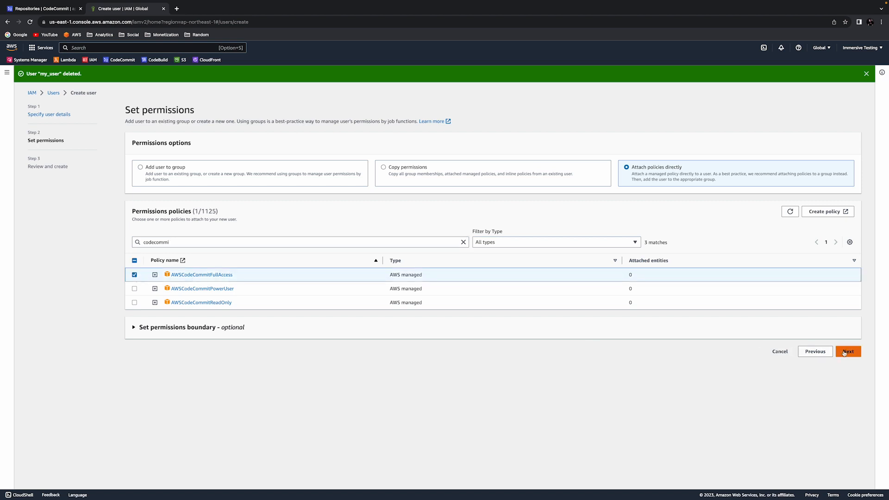
{"action": "left_click", "coordinate": [847, 351]}
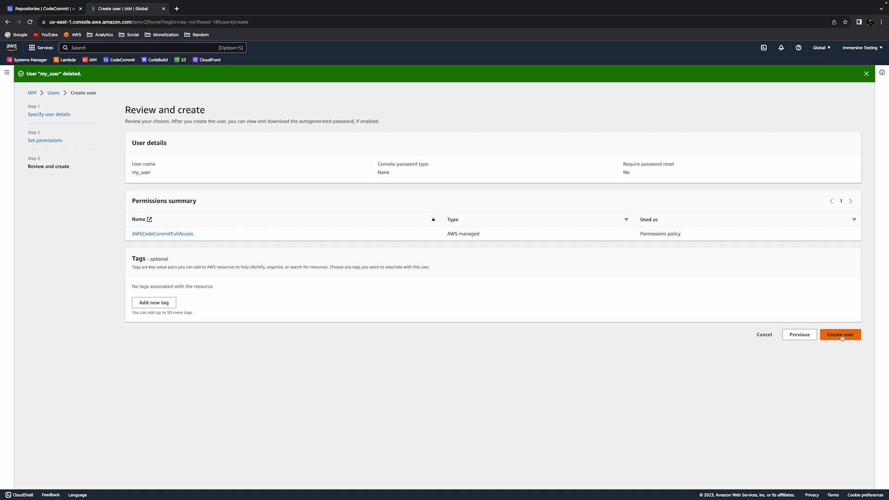
{"action": "left_click", "coordinate": [842, 337]}
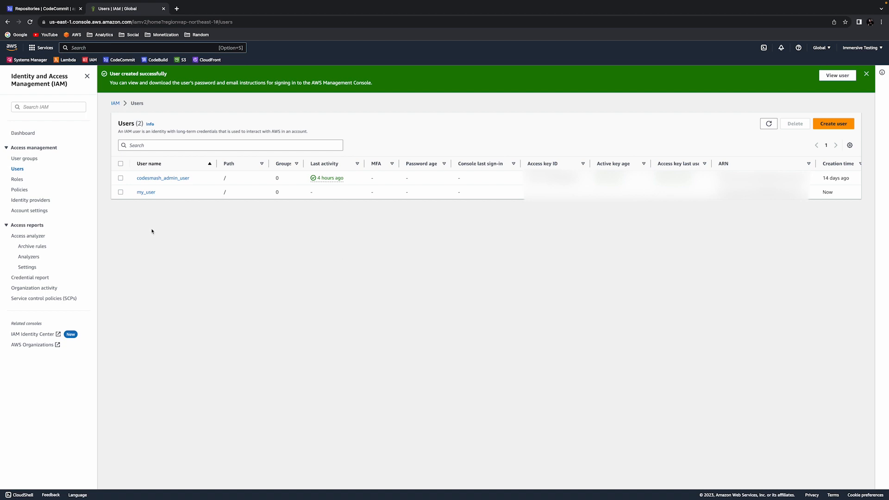
Step: Generate HTTPS Git credentials for CodeCommit on my_user and copy its user name and password
{"action": "left_click", "coordinate": [145, 192]}
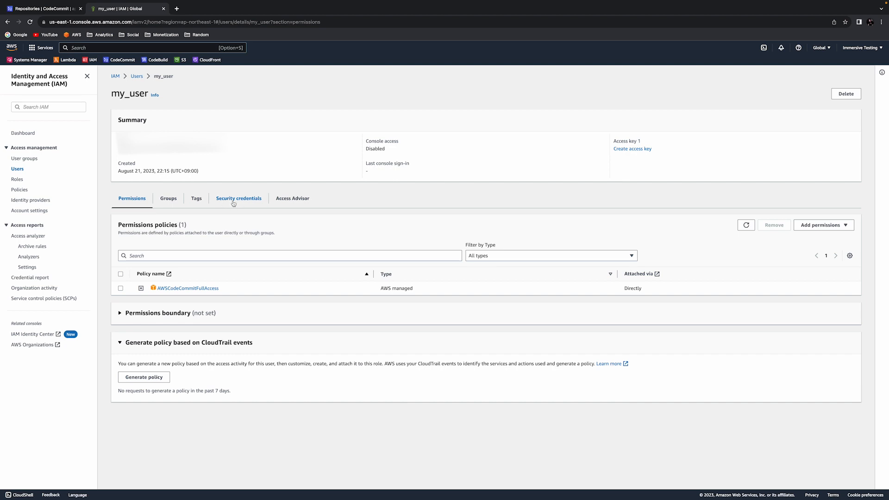
{"action": "left_click", "coordinate": [241, 203]}
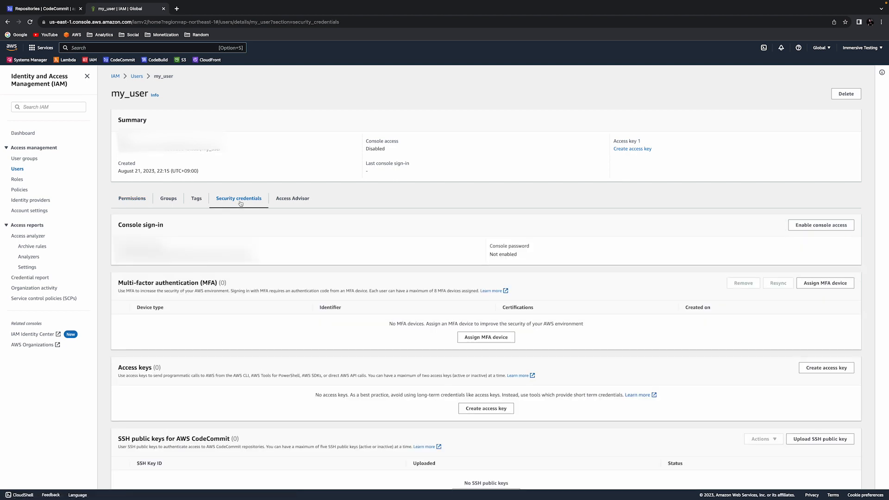
{"action": "scroll", "coordinate": [241, 203], "scroll_direction": "down", "scroll_amount": 2}
{"action": "scroll", "coordinate": [241, 203], "scroll_direction": "down", "scroll_amount": 4}
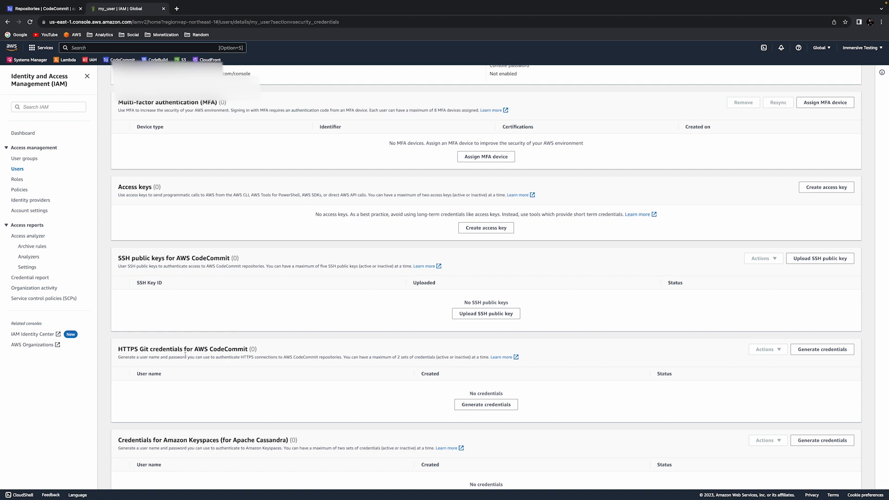
{"action": "left_click", "coordinate": [481, 406]}
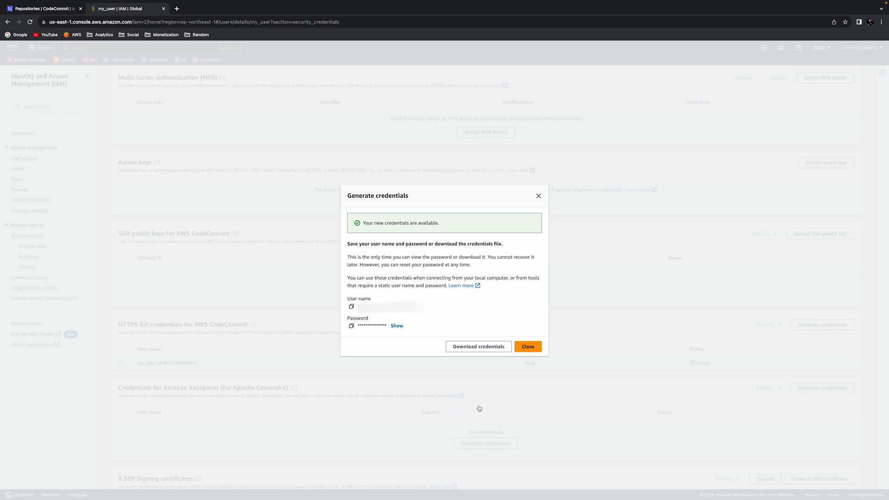
{"action": "left_click", "coordinate": [351, 309]}
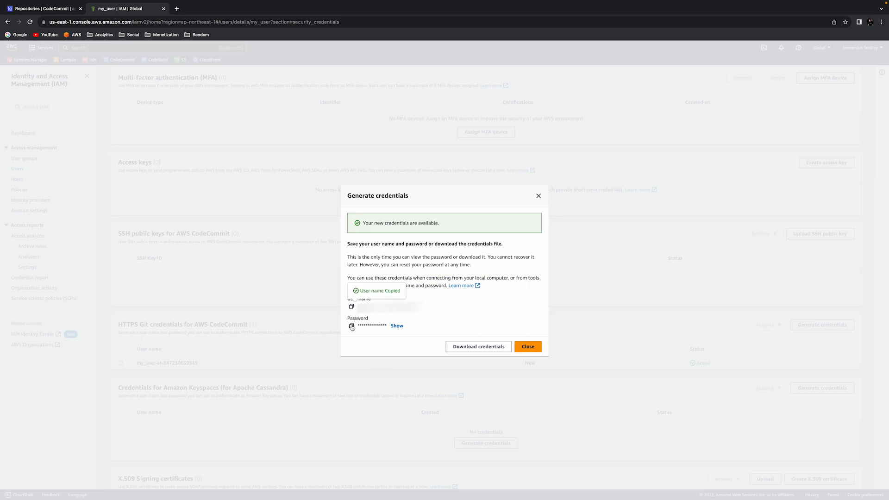
{"action": "left_click", "coordinate": [351, 326]}
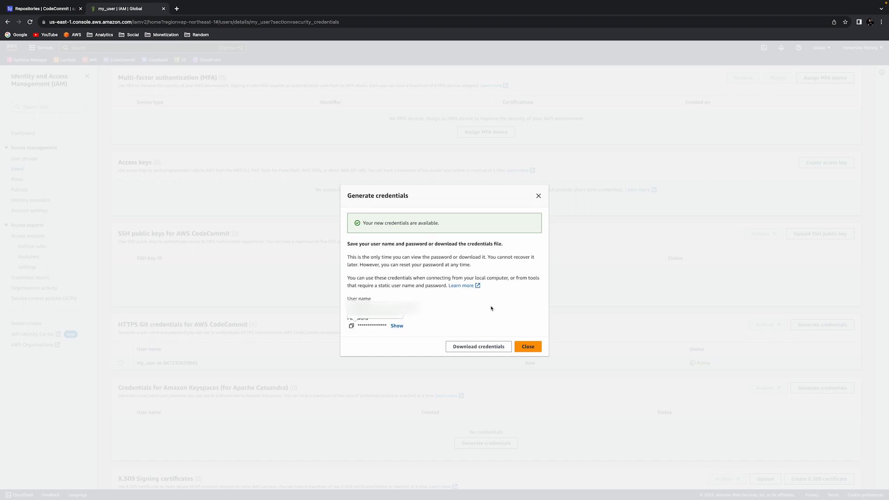
{"action": "left_click", "coordinate": [536, 347]}
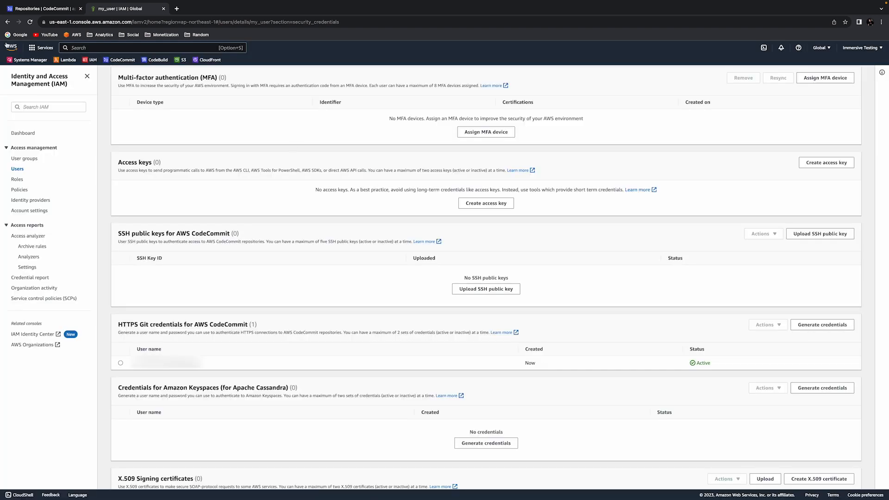
Step: Copy the HTTPS clone URL of the stack-e6ed9e90 repository from CodeCommit
{"action": "left_click", "coordinate": [54, 11]}
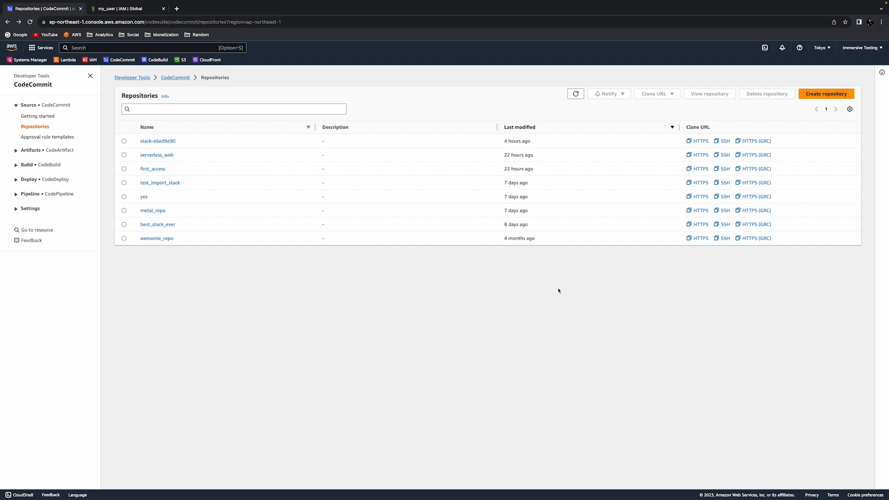
{"action": "left_click", "coordinate": [701, 141]}
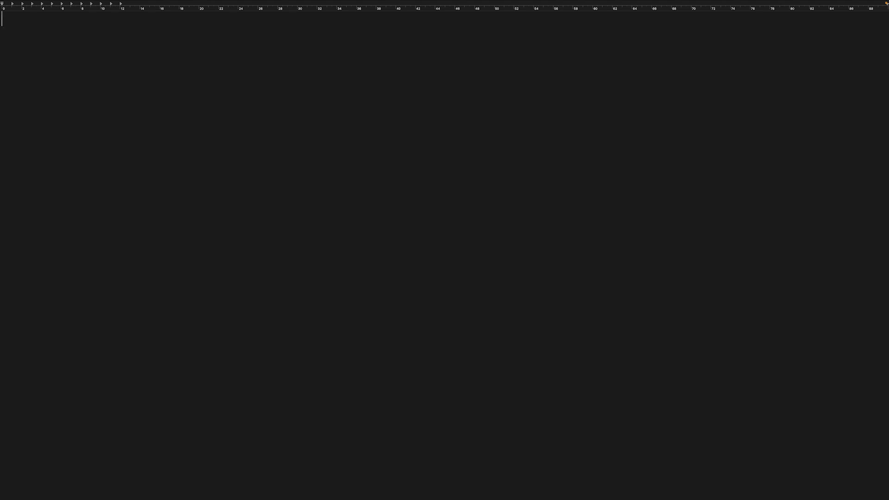
{"action": "key", "text": "super+v"}
{"action": "key", "text": "alt+Left"}
{"action": "key", "text": "alt+Left"}
{"action": "key", "text": "alt+Left"}
{"action": "key", "text": "alt+Left"}
{"action": "key", "text": "alt+Left"}
{"action": "key", "text": "alt+Left"}
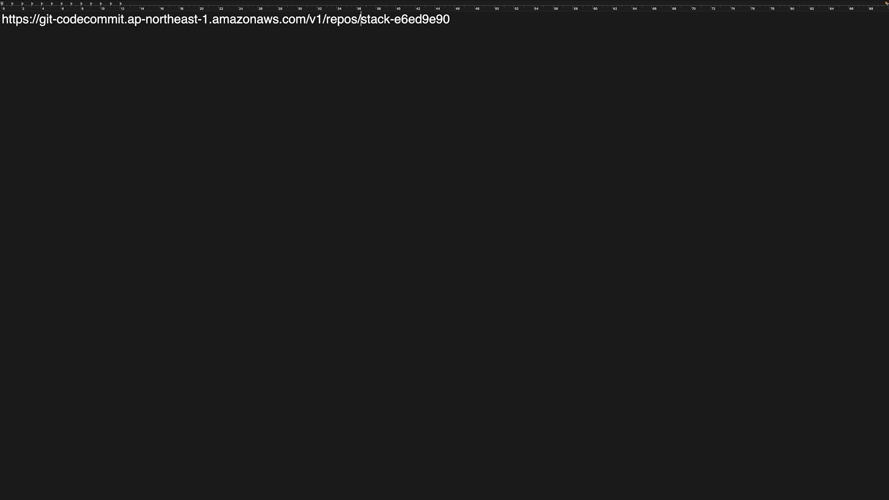
{"action": "key", "text": "alt+Left"}
{"action": "key", "text": "alt+Left"}
{"action": "key", "text": "alt+Left"}
{"action": "key", "text": "alt+Left"}
{"action": "key", "text": "alt+Left"}
{"action": "type", "text": "usernam"}
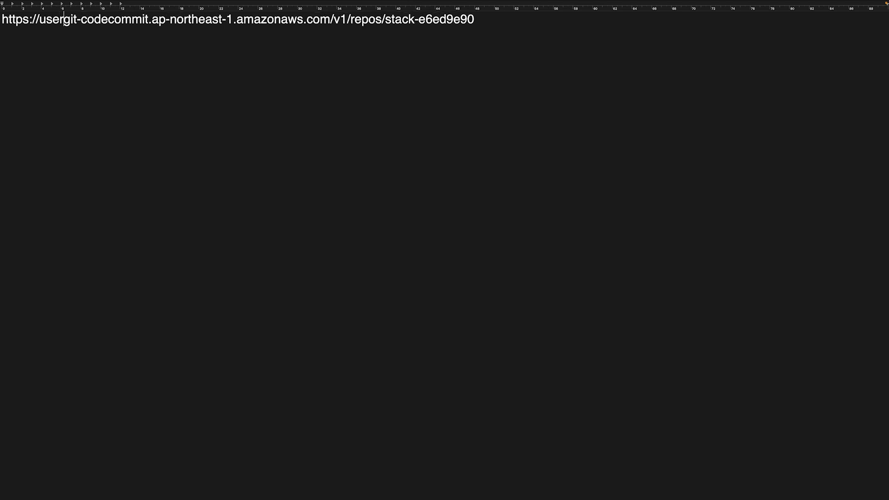
{"action": "type", "text": "e:"}
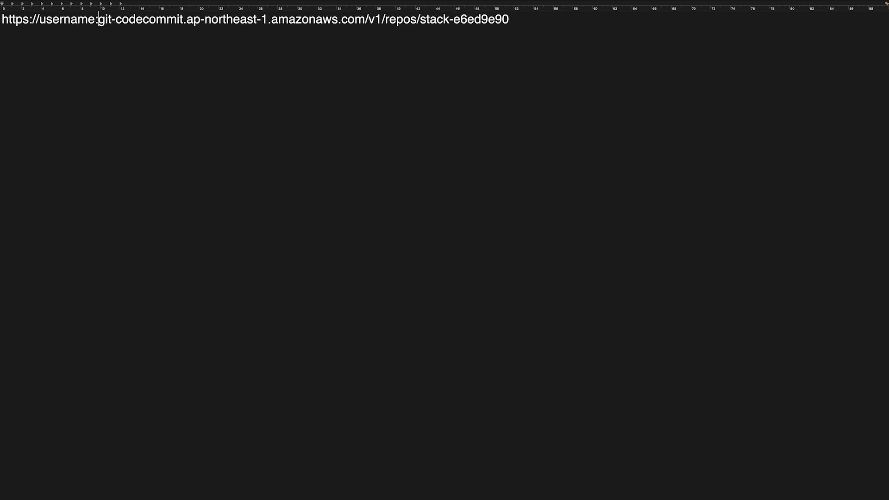
{"action": "type", "text": "pass"}
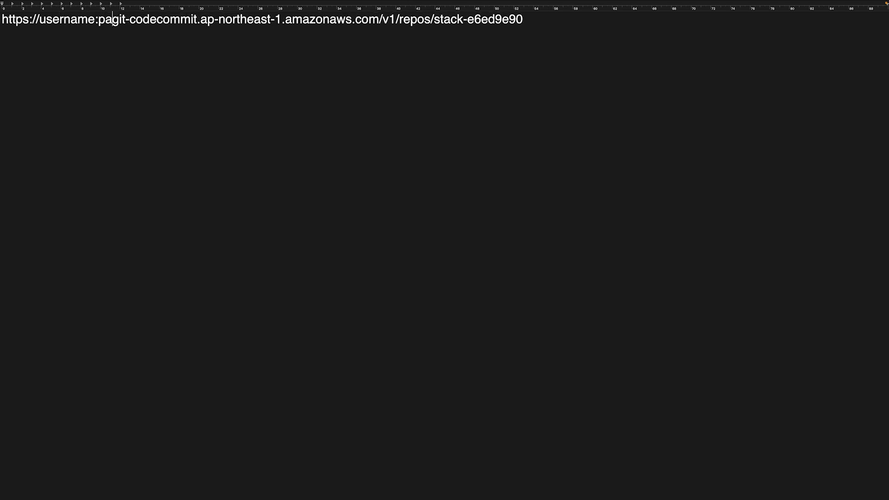
{"action": "type", "text": "word"}
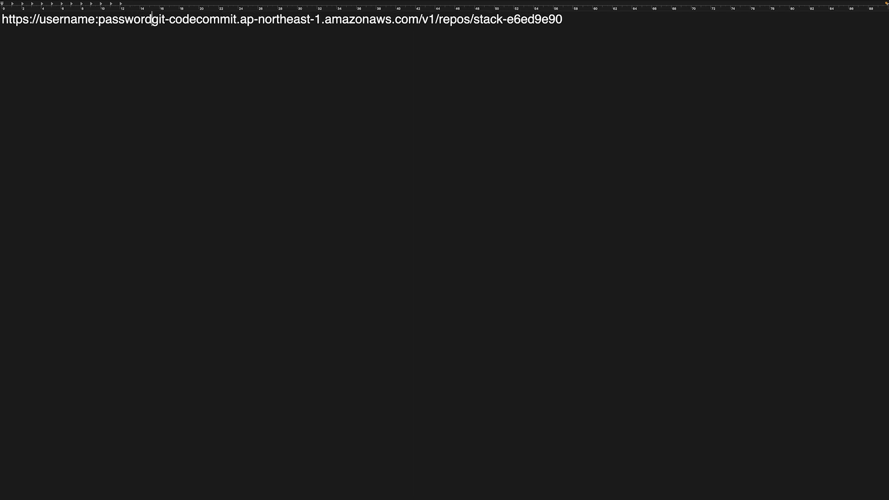
{"action": "type", "text": "@"}
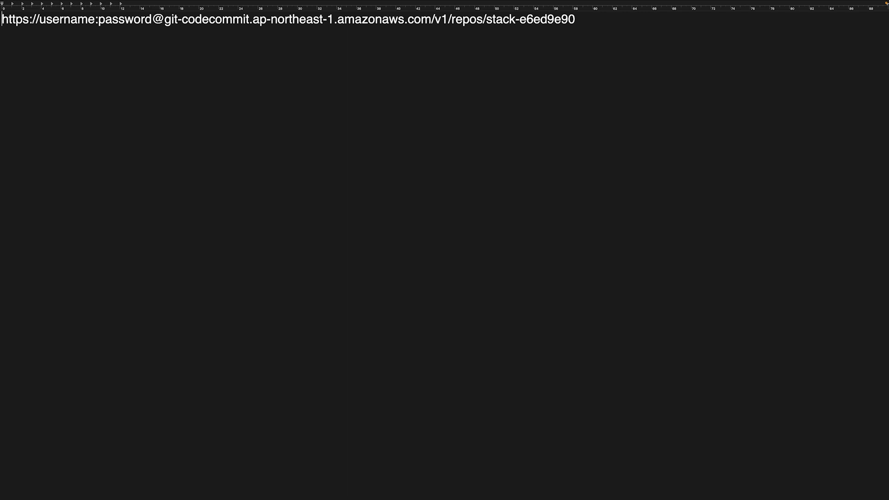
{"action": "type", "text": "git clon"}
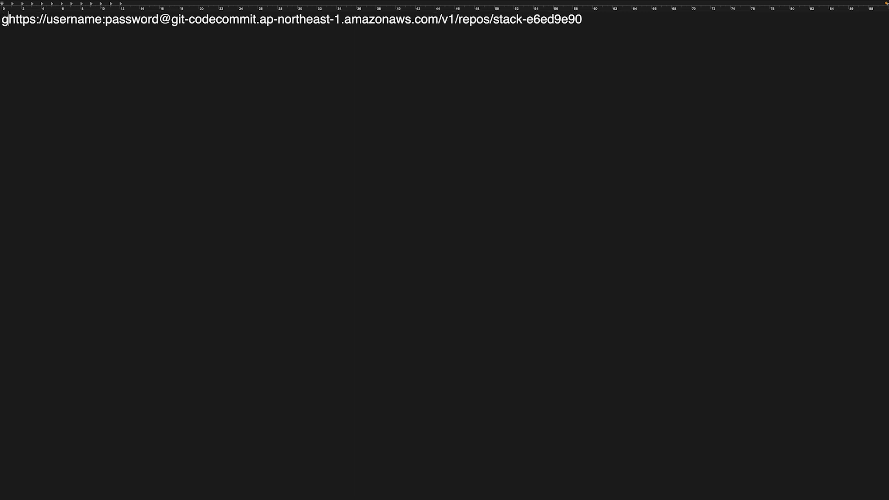
{"action": "type", "text": "e"}
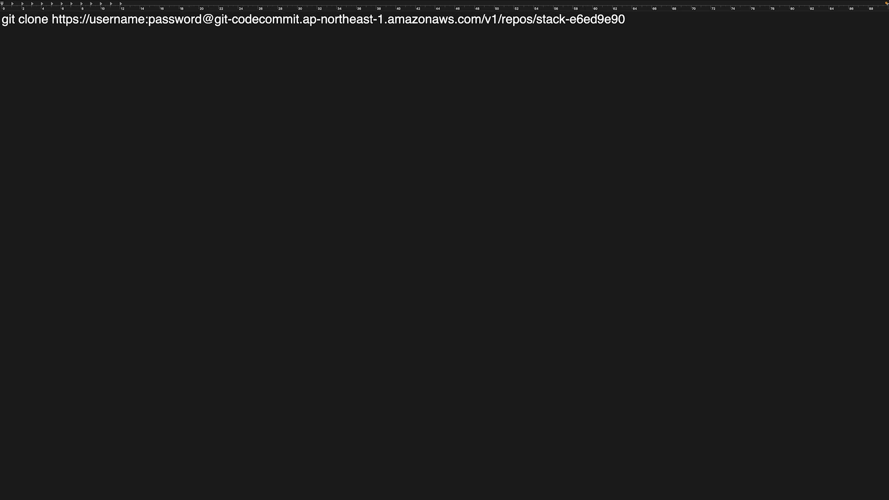